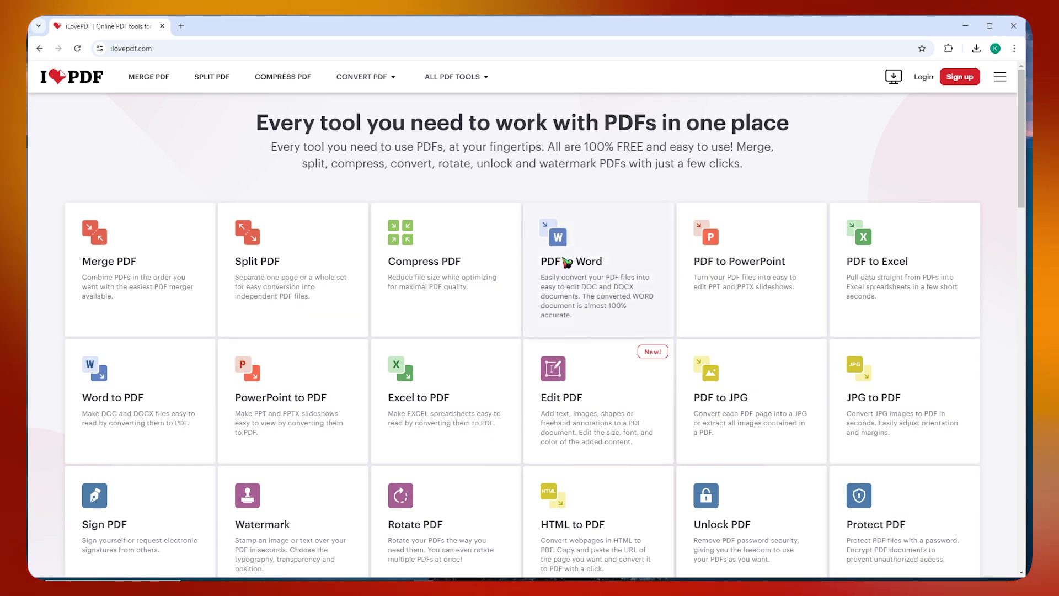
# Drag sample01.pdf from the Documents folder into iLovePDF's PDF to Word converter.
pyautogui.click(567, 262)
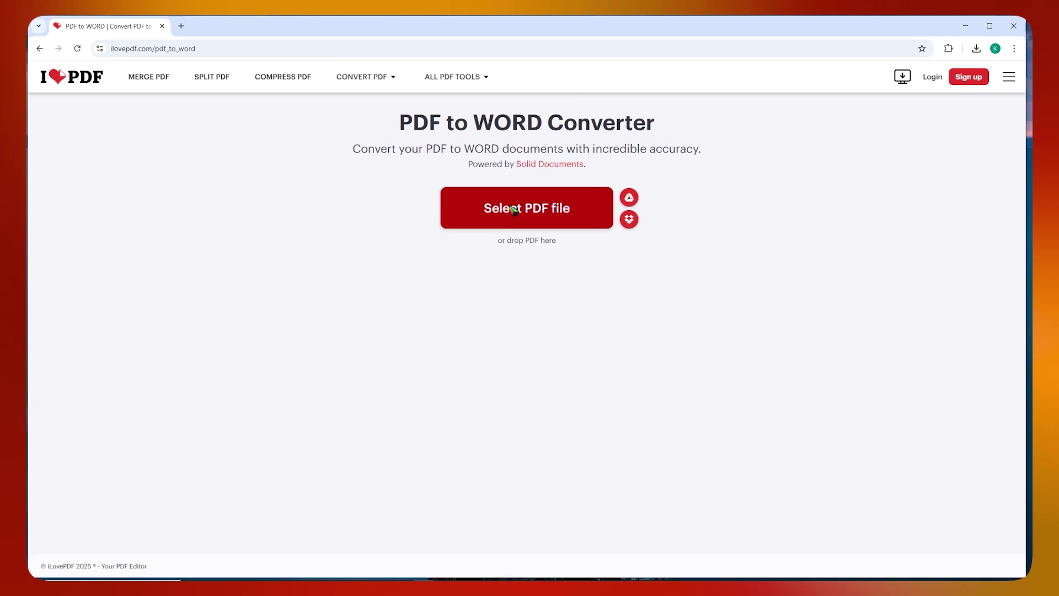
pyautogui.moveTo(379, 574)
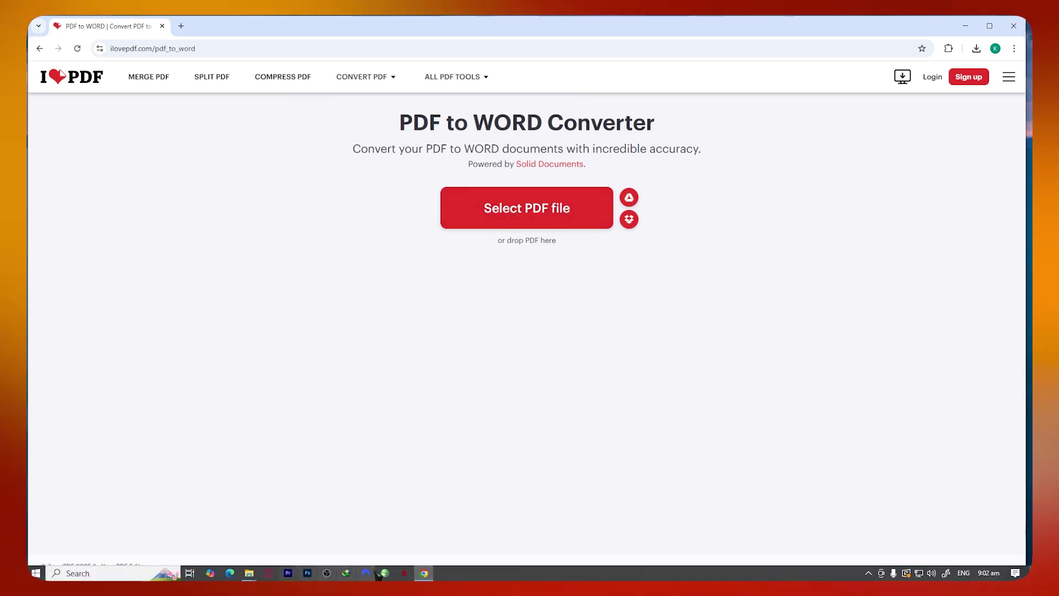
pyautogui.click(298, 525)
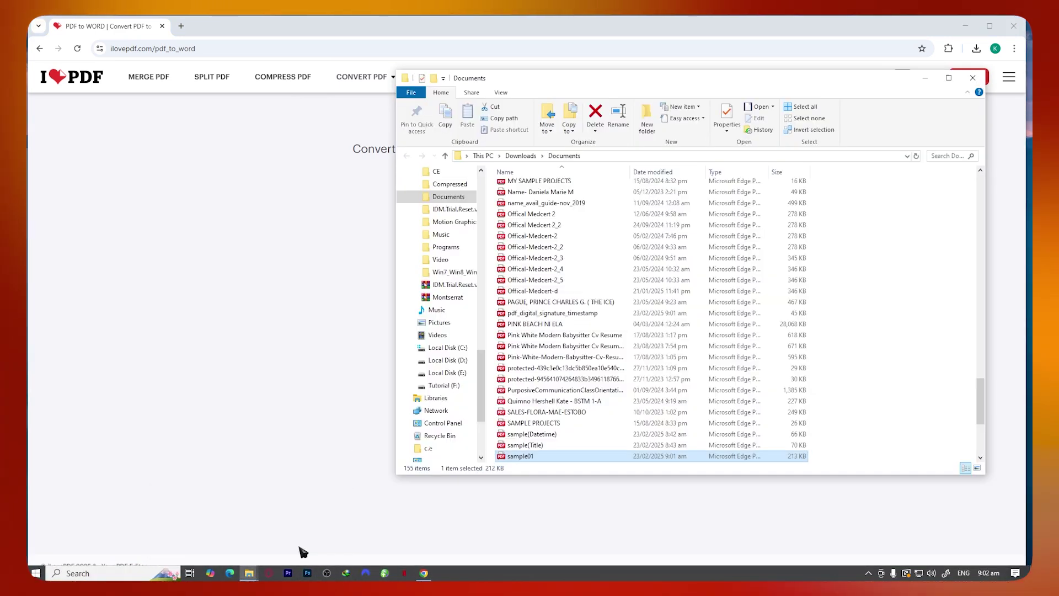
pyautogui.moveTo(520, 456); pyautogui.dragTo(323, 290)
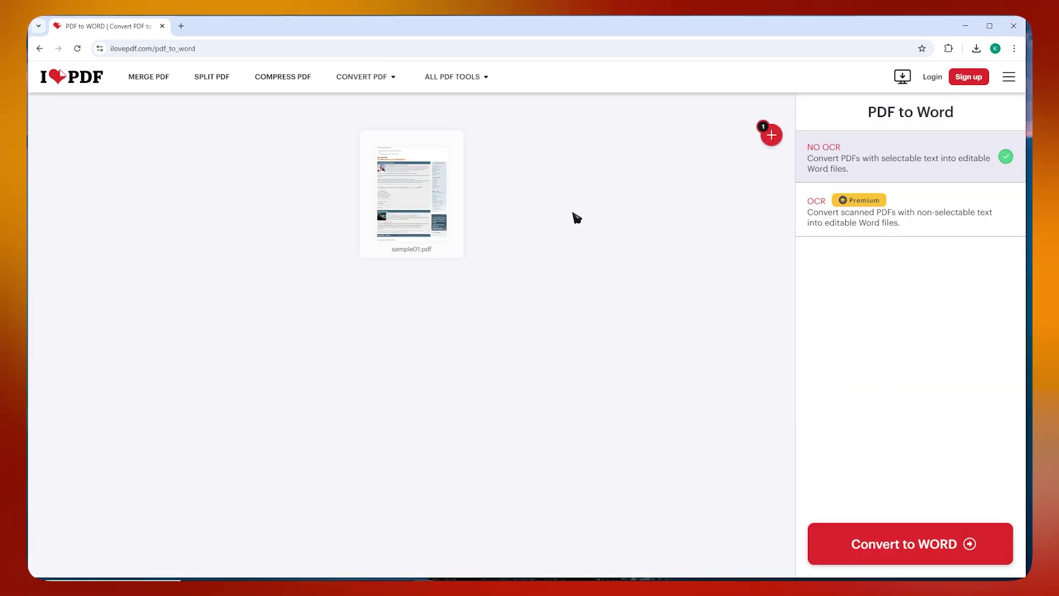
# Convert sample01.pdf to Word, then download sample01.docx and open it in Word.
pyautogui.click(878, 546)
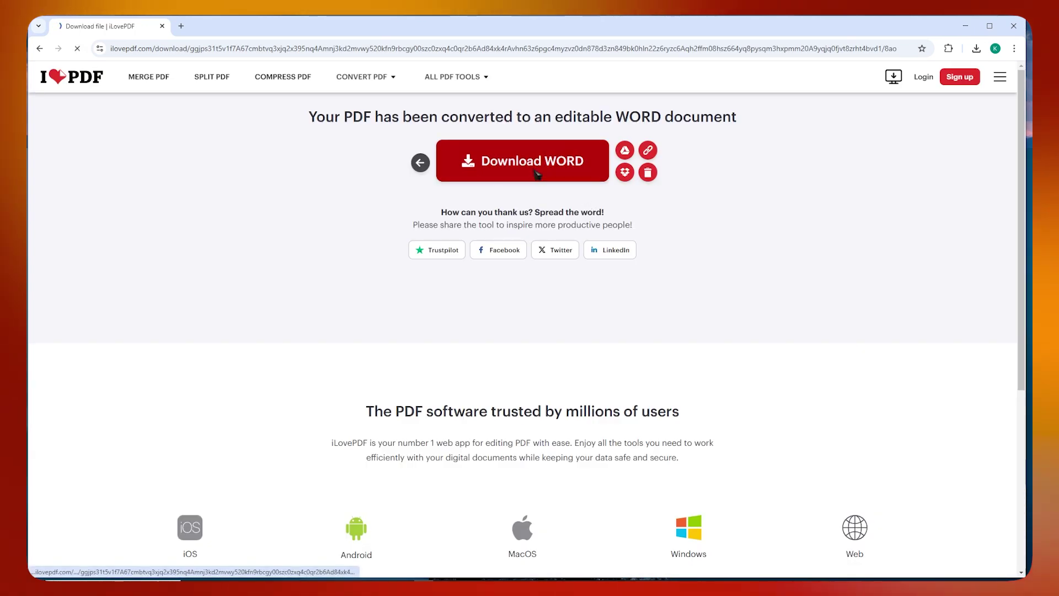
pyautogui.click(538, 172)
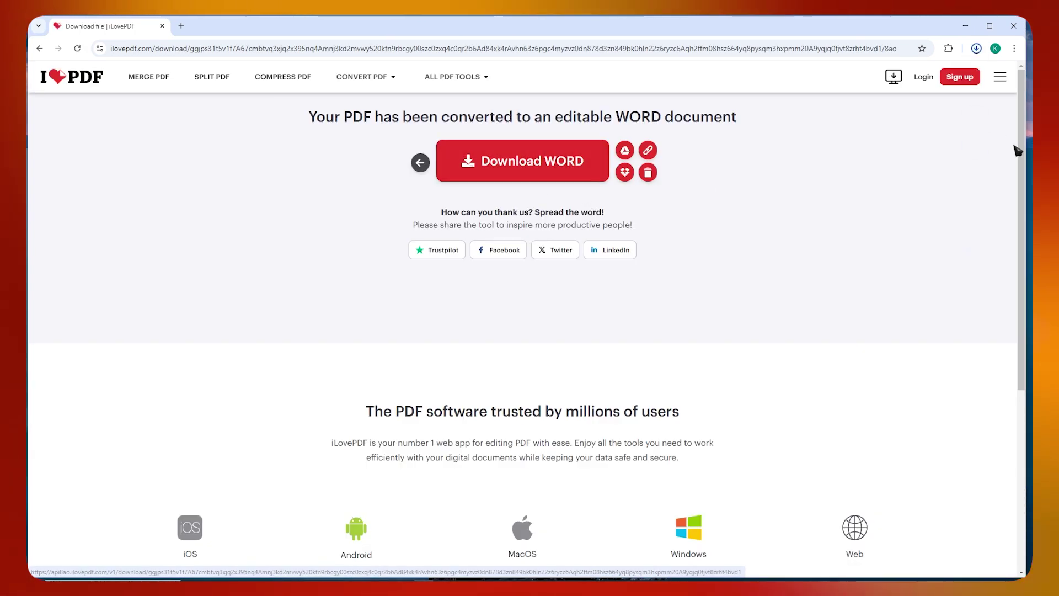
pyautogui.click(977, 49)
pyautogui.click(910, 86)
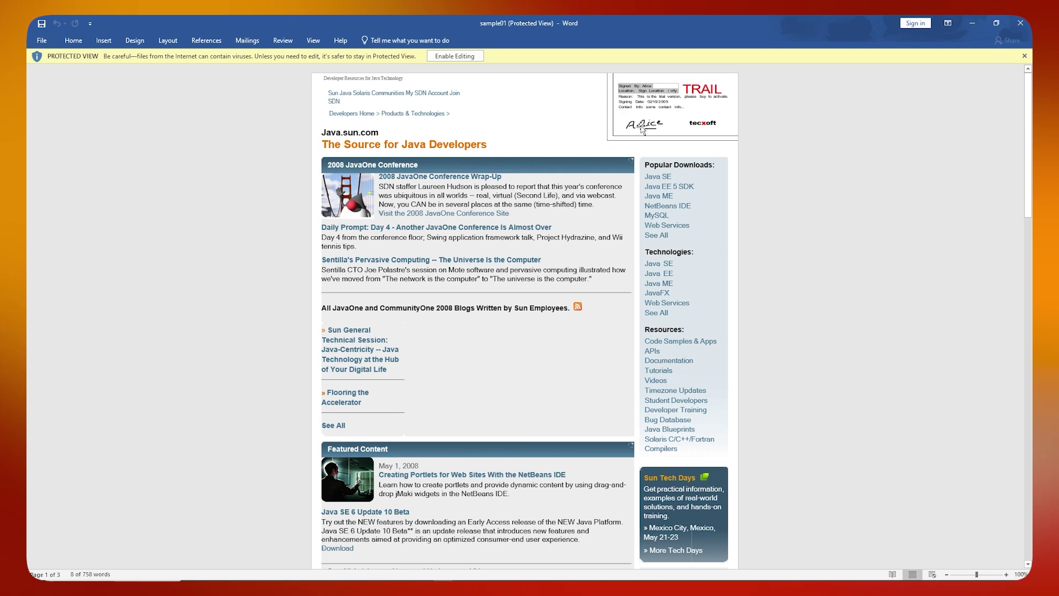
pyautogui.scroll(-3, 495, 187)
pyautogui.scroll(3, 489, 166)
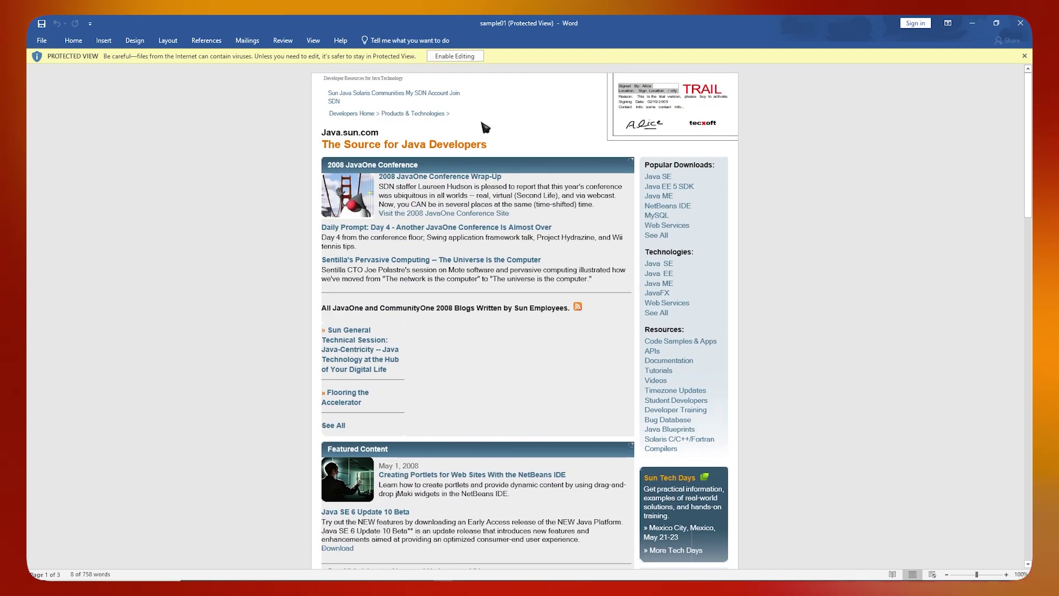
# Enable editing and delete the signature details text box at the top of page one.
pyautogui.click(454, 56)
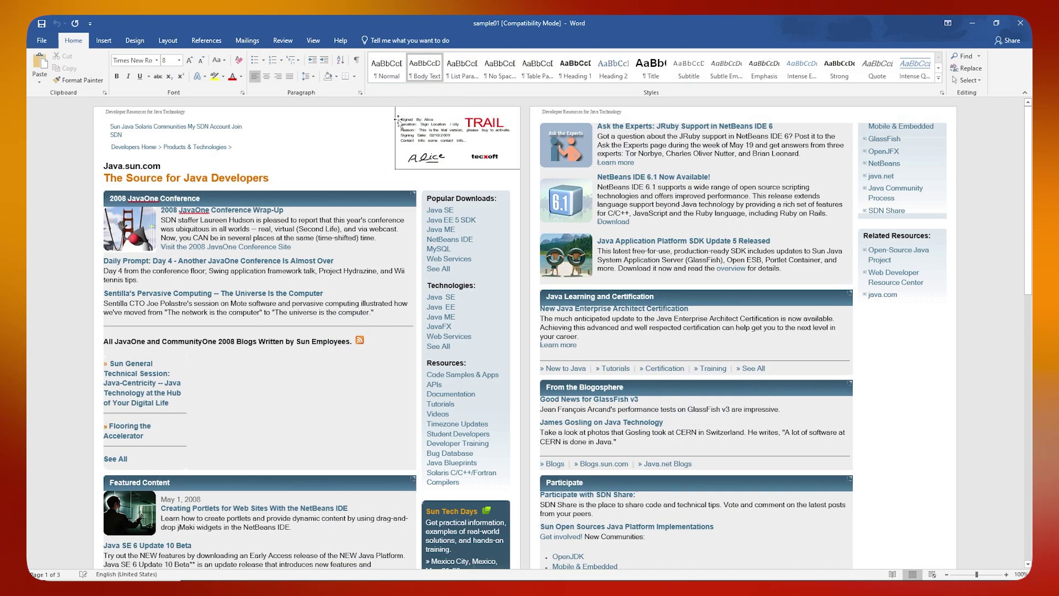
pyautogui.click(422, 127)
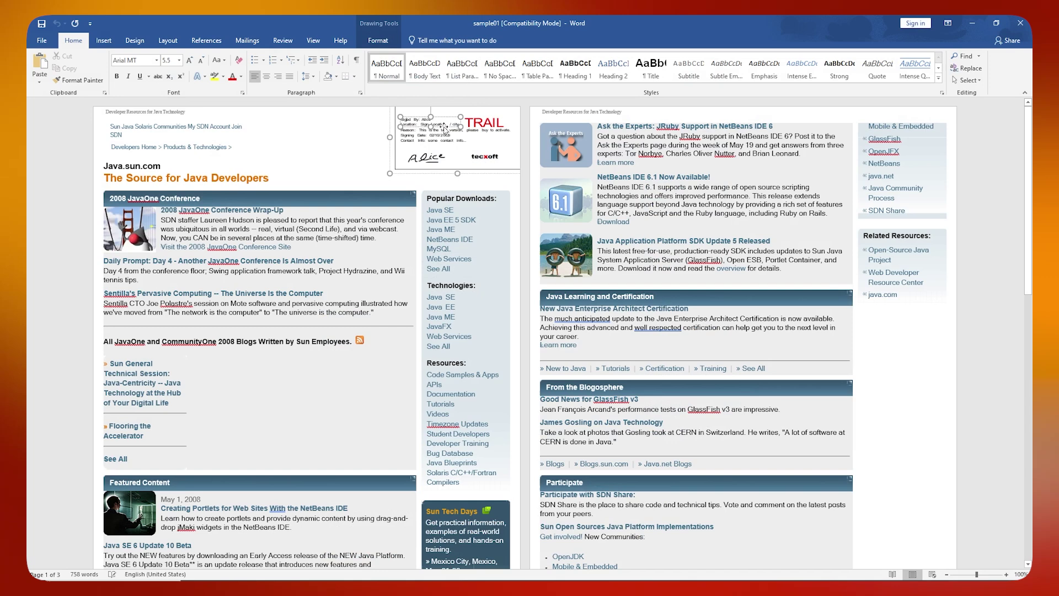
pyautogui.press('Tab')
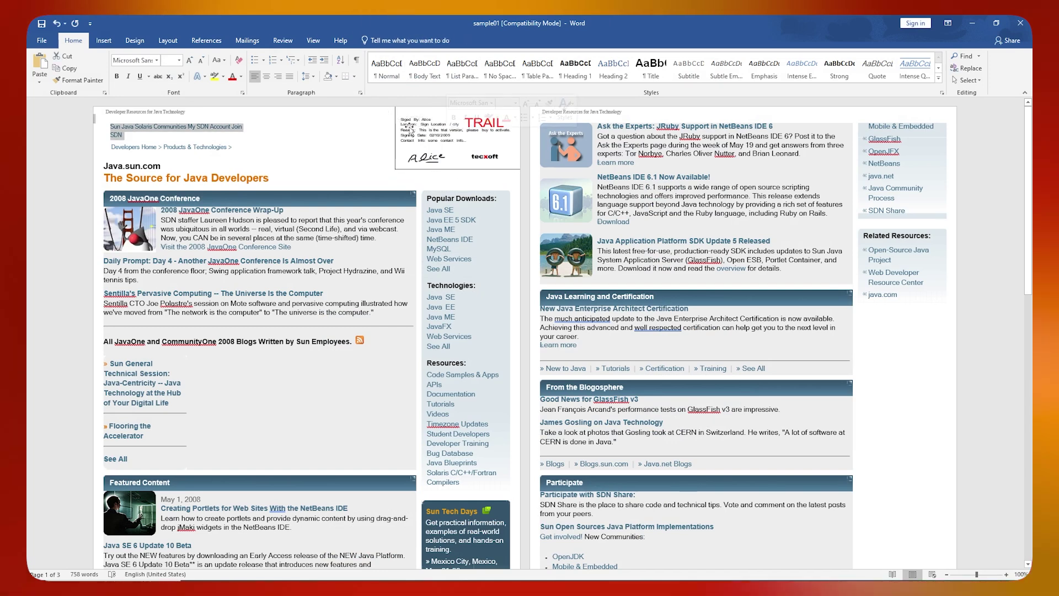
pyautogui.click(410, 129)
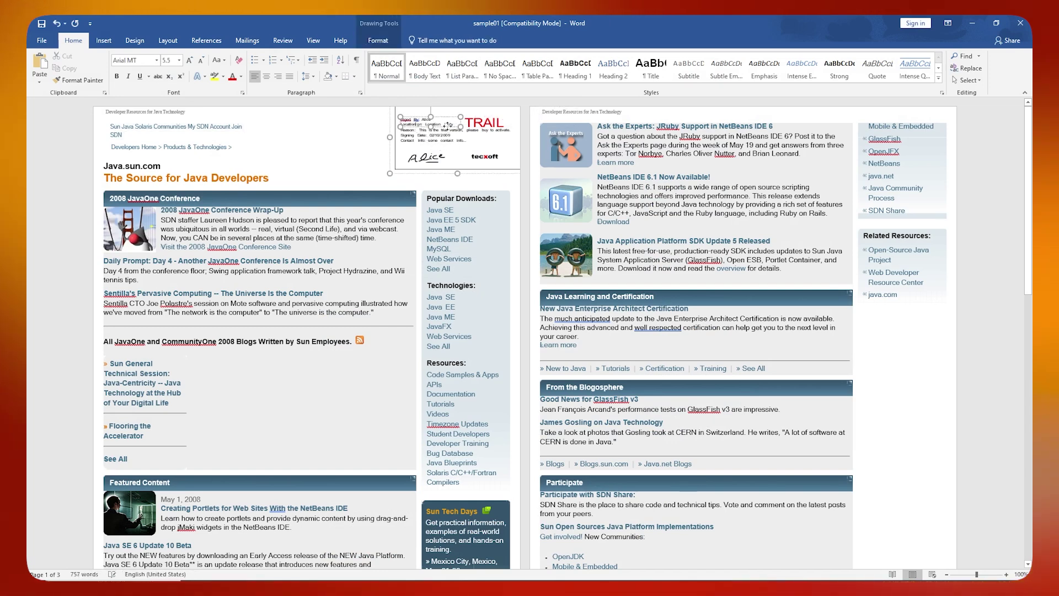
pyautogui.press('Delete')
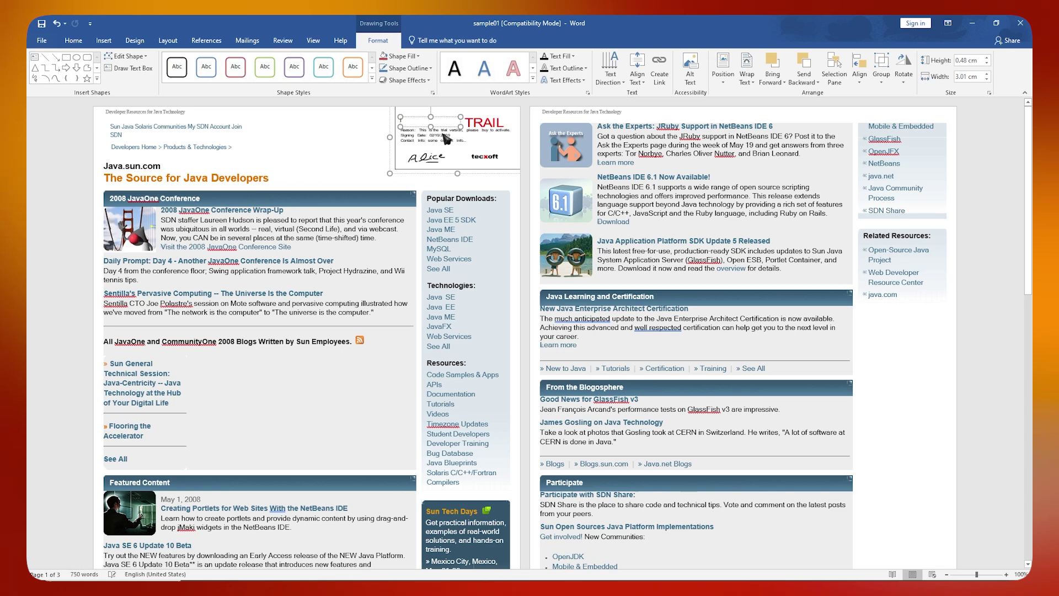
pyautogui.doubleClick(447, 139)
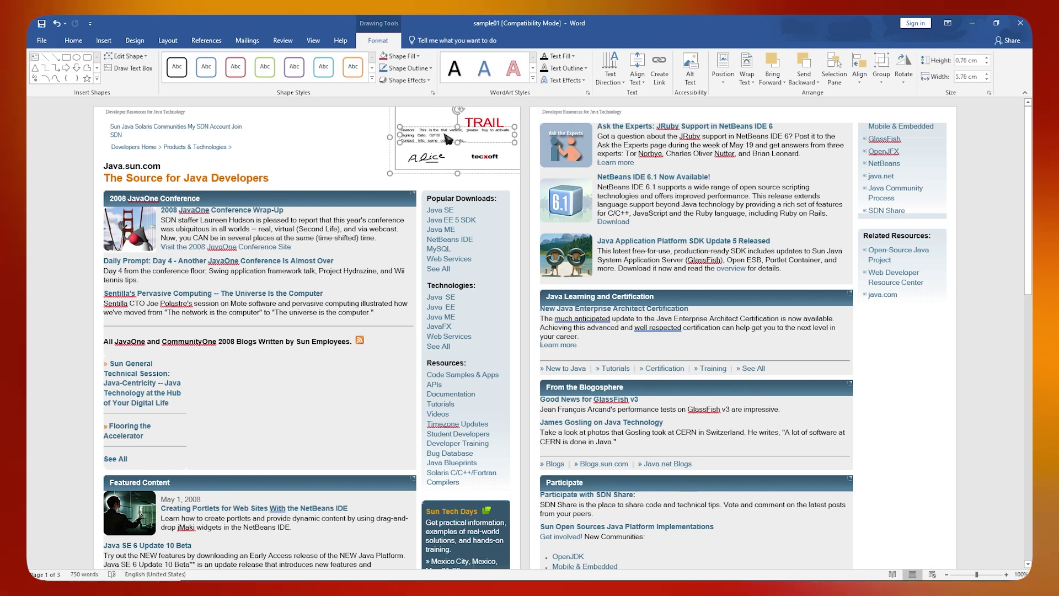
pyautogui.hotkey('ctrl', 'a')
pyautogui.press('Delete')
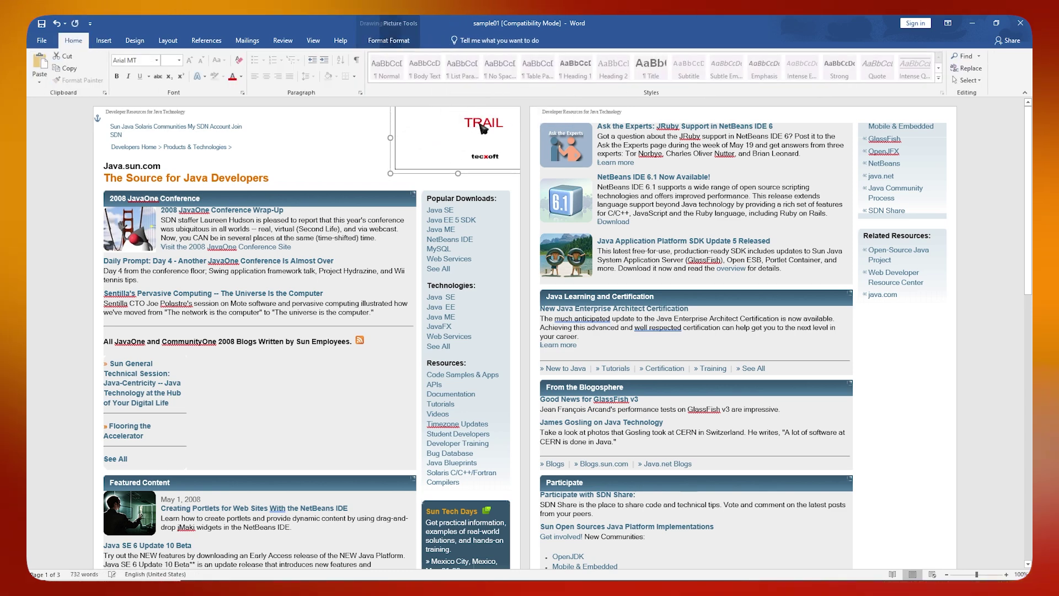
# Delete the TRAIL logo, the tecxoft image and the empty signature frame.
pyautogui.click(483, 129)
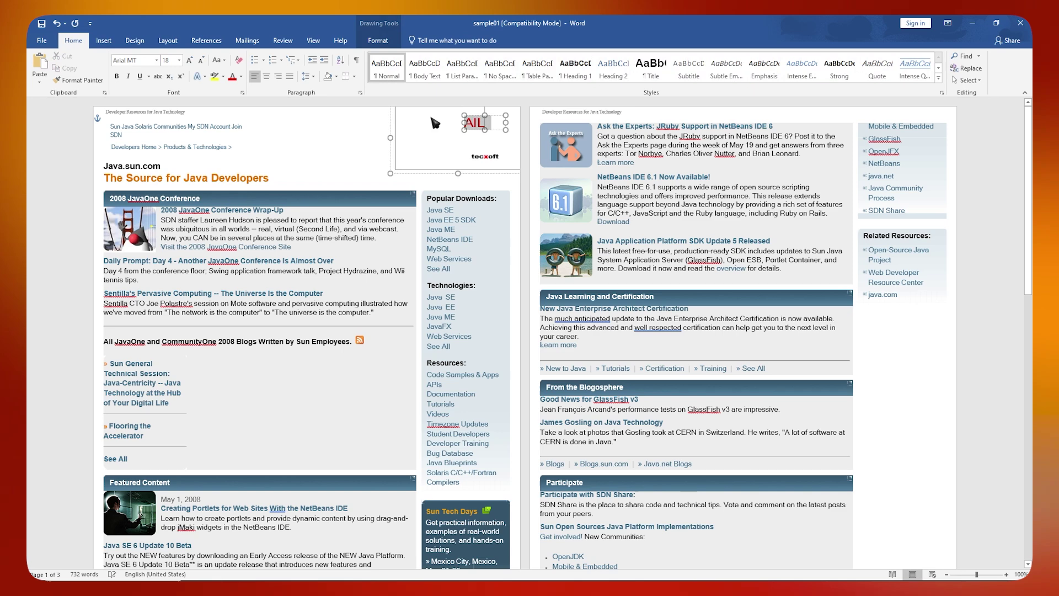
pyautogui.press('Delete')
pyautogui.click(489, 156)
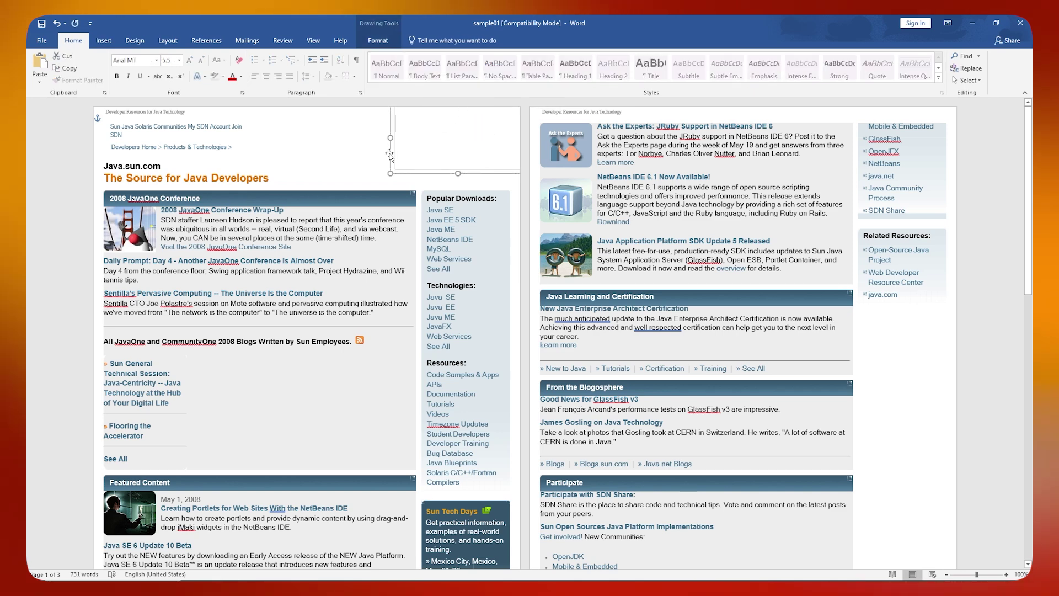
pyautogui.press('Delete')
pyautogui.click(396, 151)
pyautogui.press('Delete')
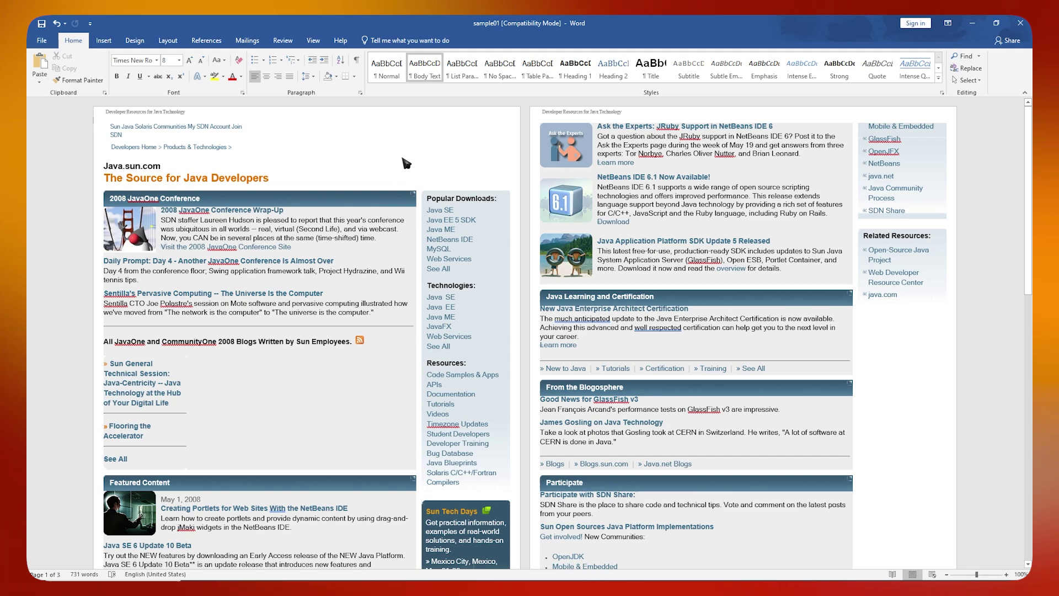
pyautogui.scroll(-3, 401, 175)
pyautogui.scroll(-2, 406, 158)
pyautogui.scroll(-3, 417, 176)
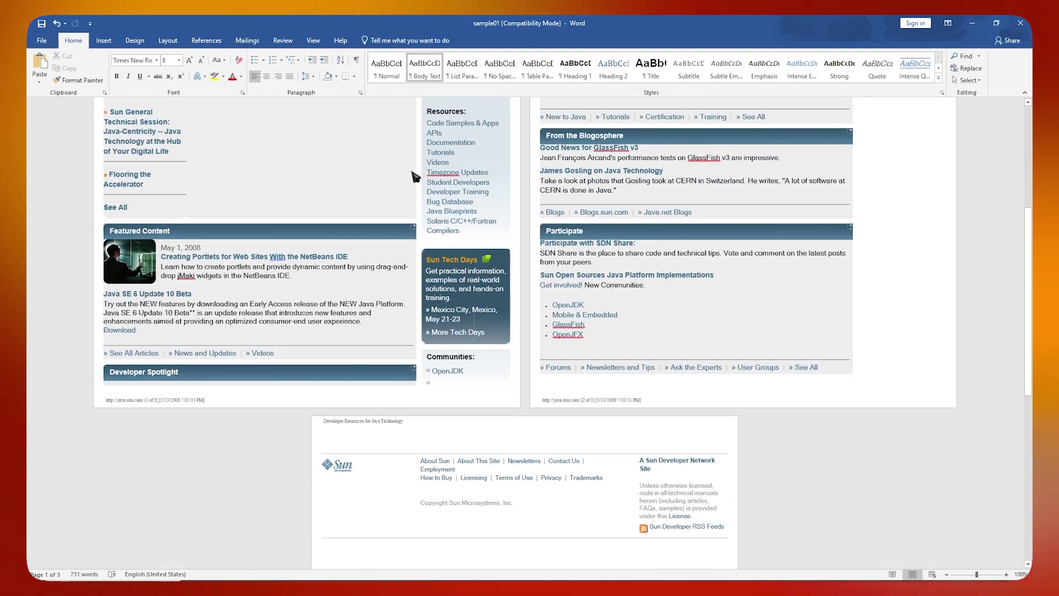
pyautogui.scroll(4, 418, 176)
pyautogui.scroll(4, 422, 166)
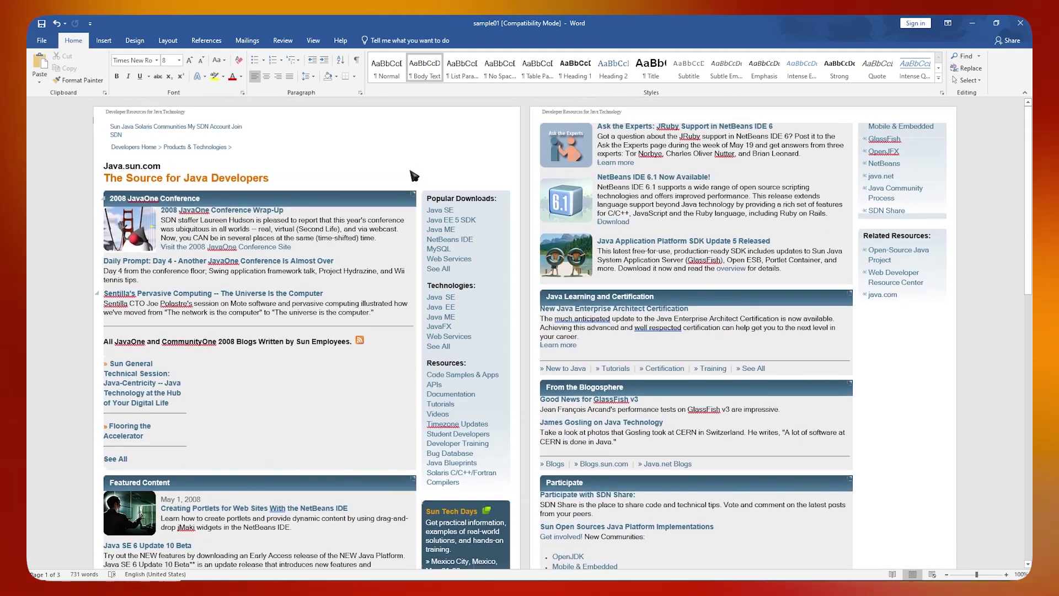